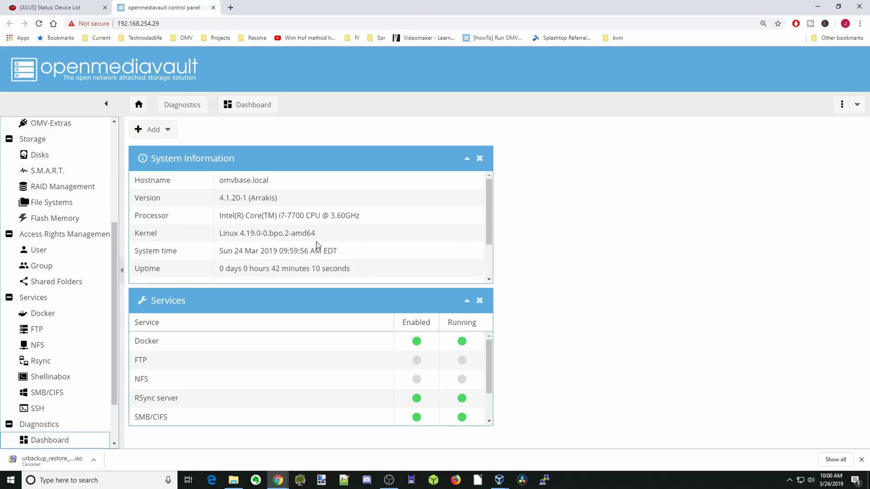
# Open the System > Plugins page in openmediavault's left sidebar
pyautogui.moveTo(116, 256); pyautogui.dragTo(115, 198)
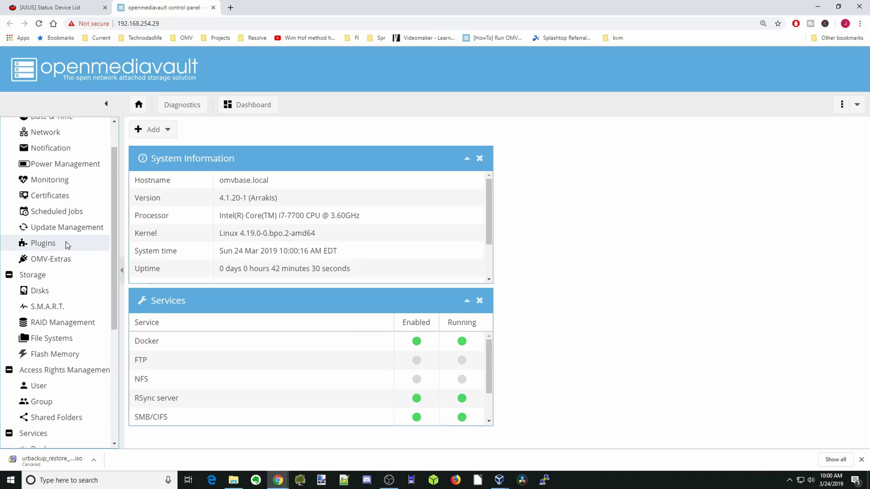
pyautogui.click(66, 244)
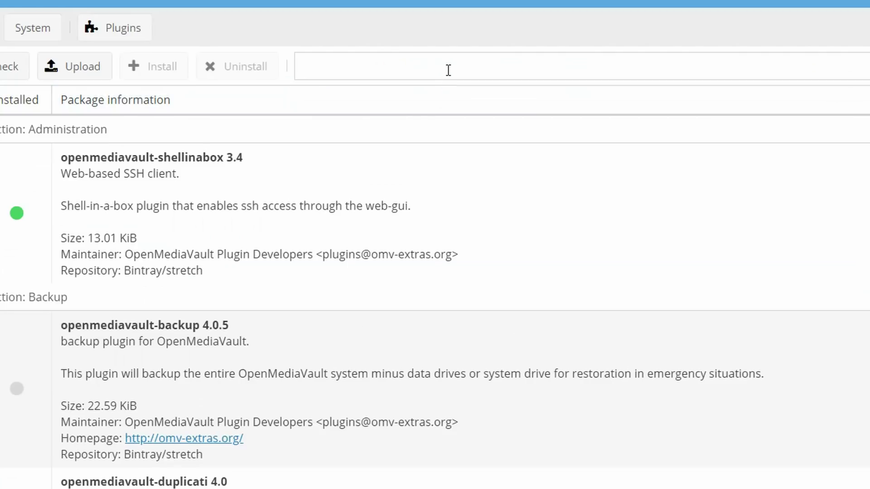
# Find 'urback' in the plugin list and install openmediavault-urbackup-server 3.1
pyautogui.click(432, 63)
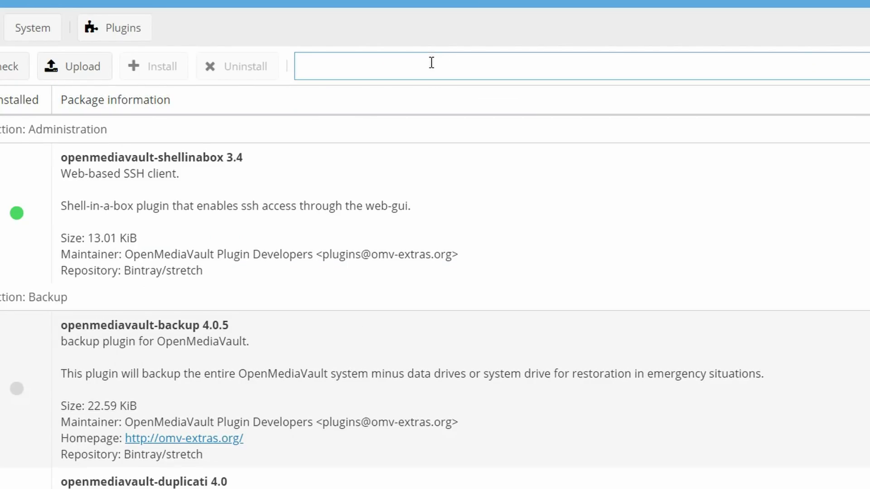
pyautogui.write('urbac')
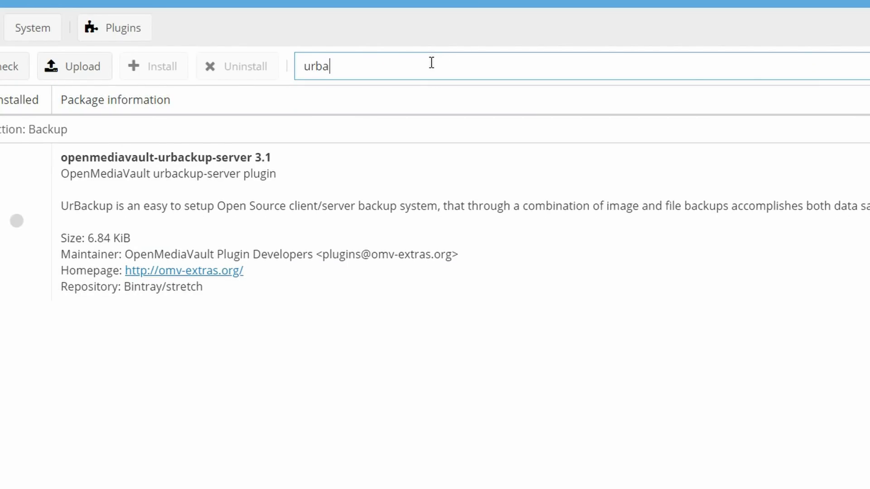
pyautogui.write('k')
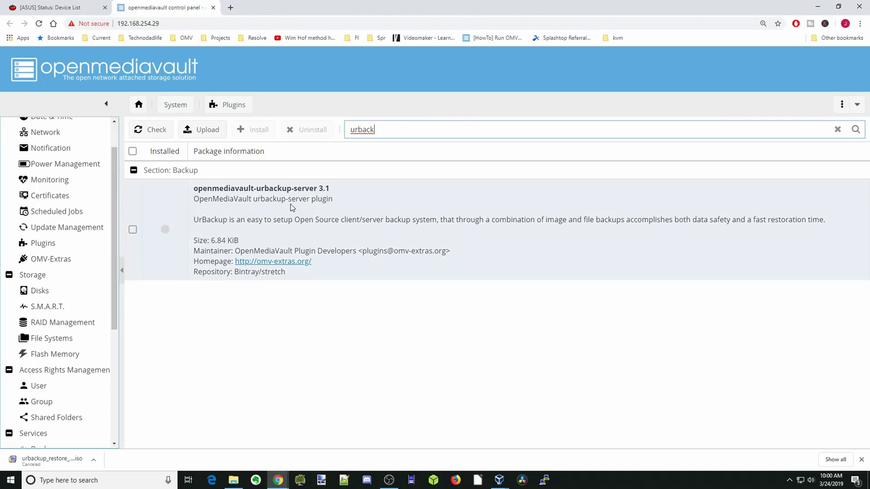
pyautogui.click(132, 230)
pyautogui.click(258, 132)
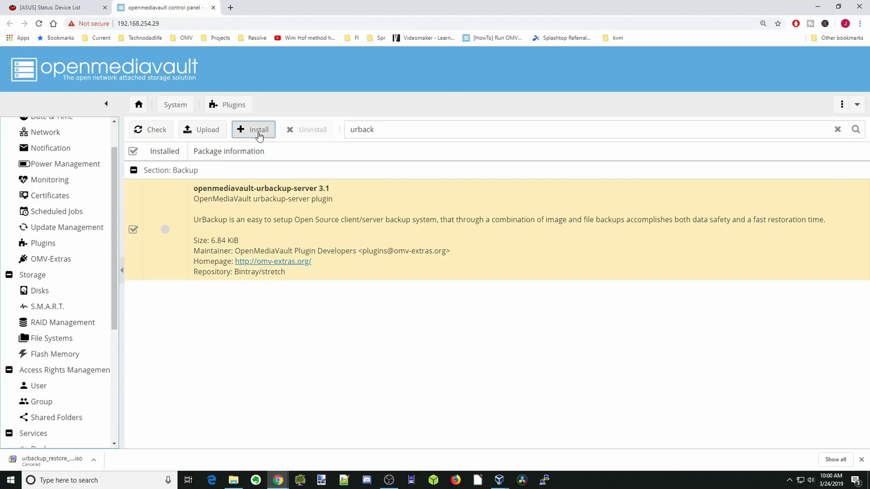
pyautogui.click(412, 279)
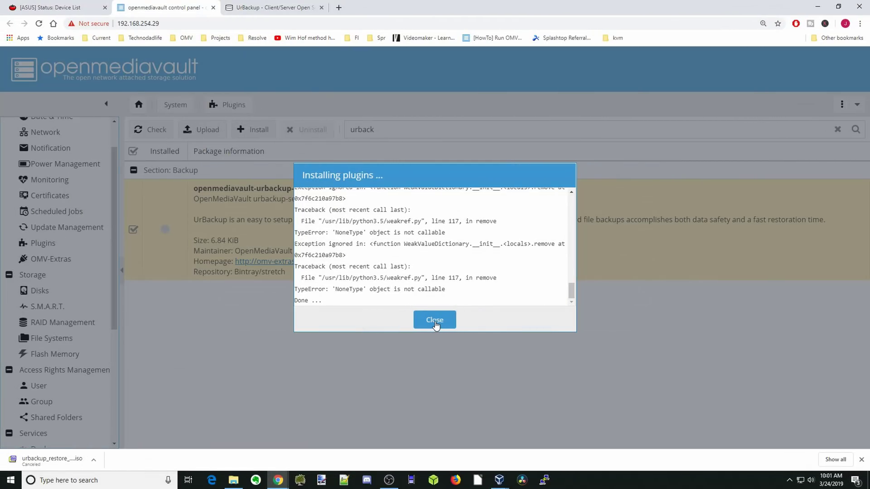
pyautogui.click(435, 322)
pyautogui.click(440, 278)
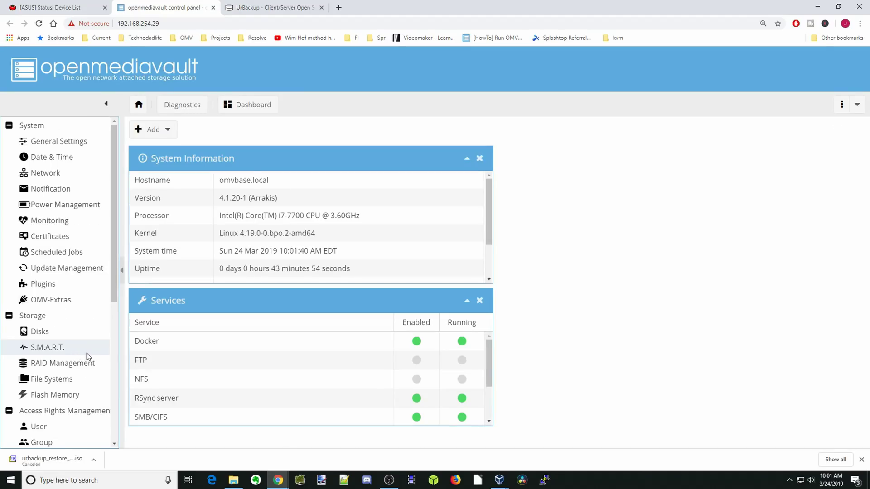
# Enable the UrBackup Server service on port 55413 (web 55414), then save and apply
pyautogui.scroll(-5, 86, 356)
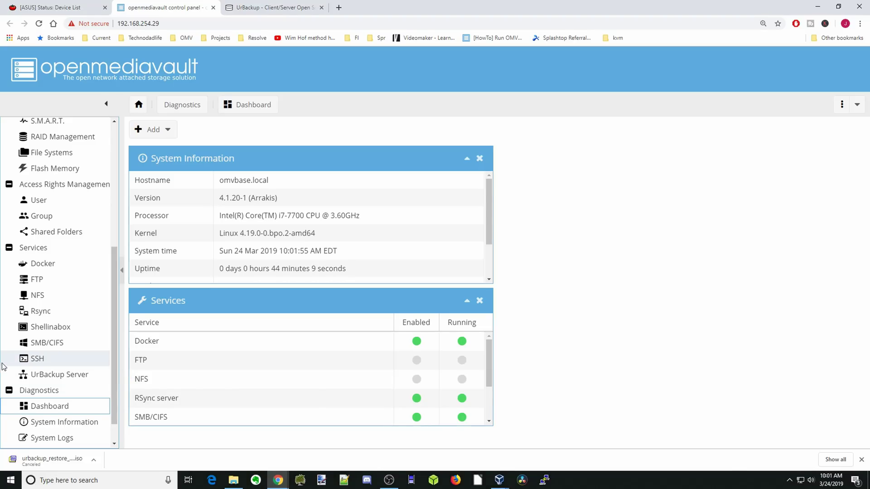
pyautogui.click(42, 378)
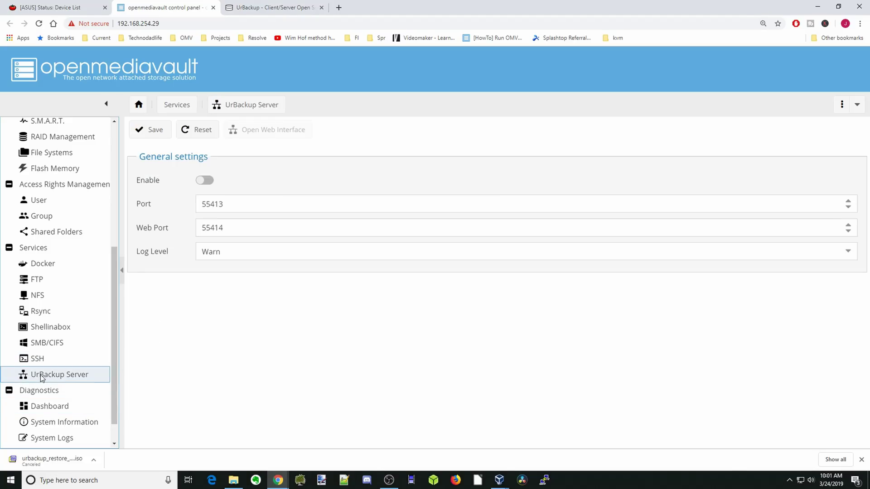
pyautogui.click(211, 181)
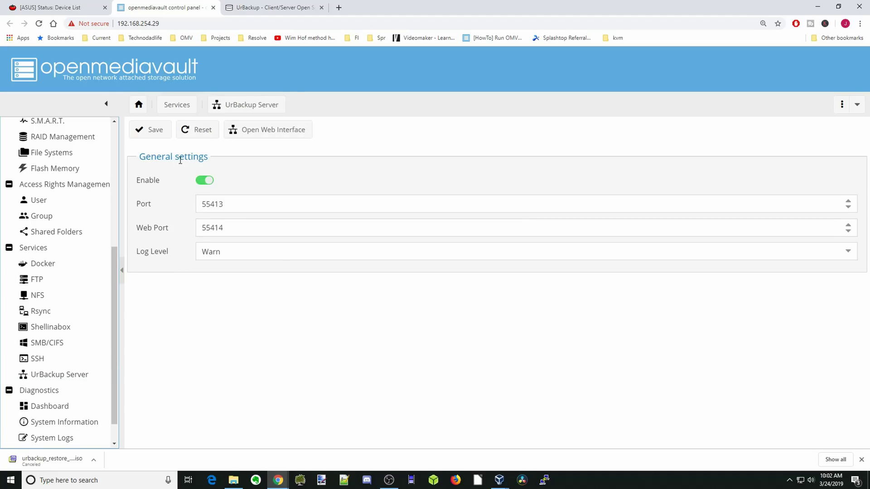
pyautogui.click(152, 131)
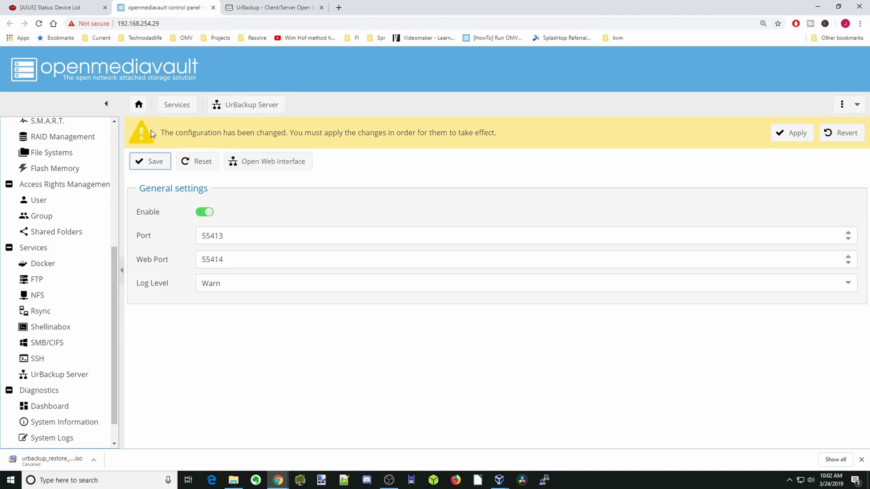
pyautogui.click(797, 137)
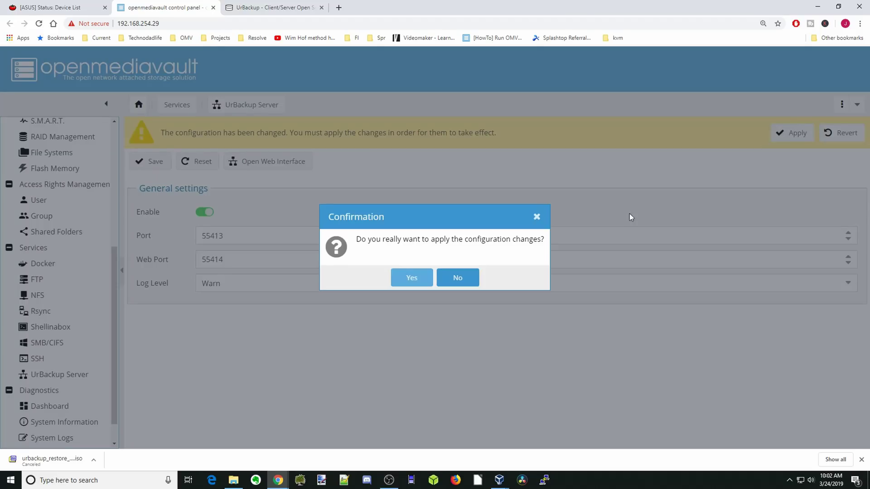
pyautogui.click(411, 278)
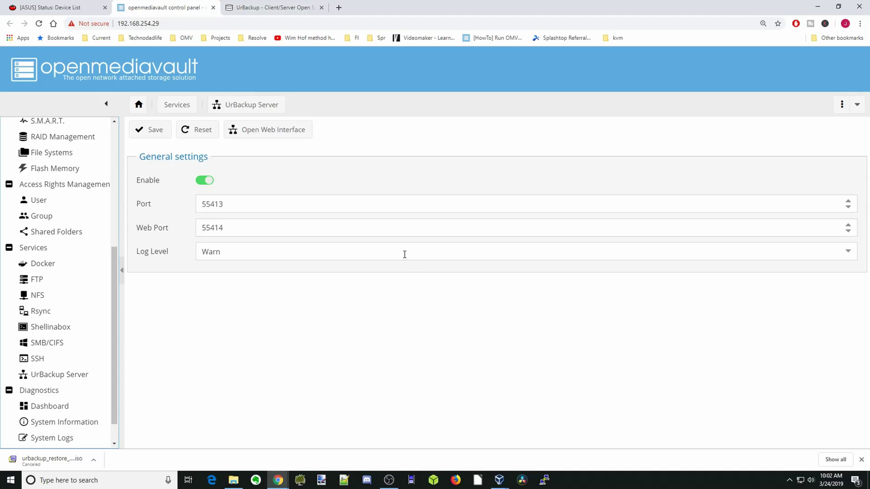
pyautogui.click(166, 24)
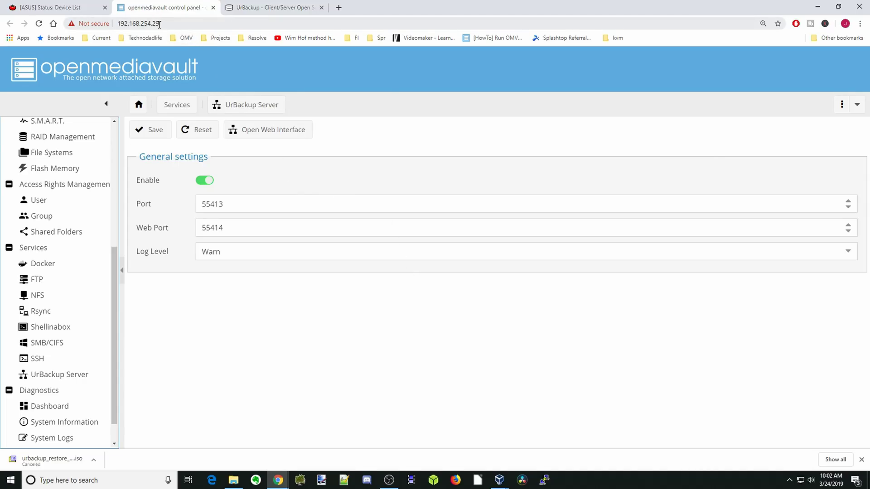
pyautogui.rightClick(129, 27)
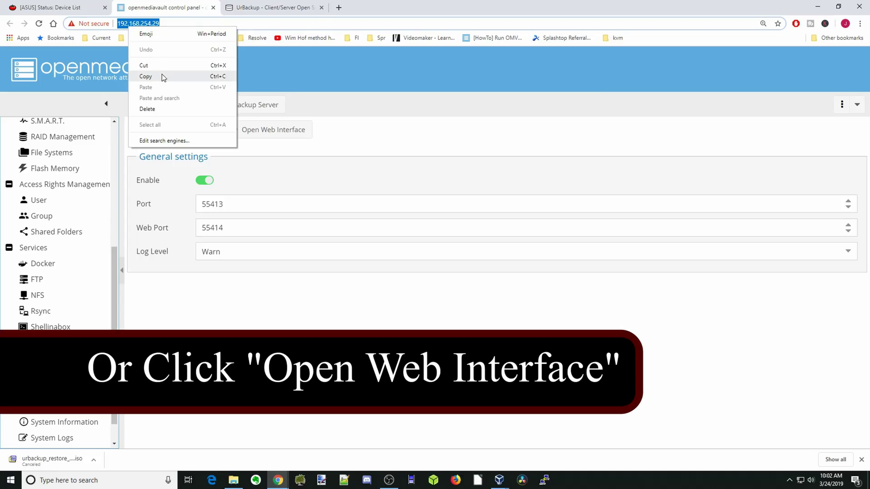
pyautogui.click(162, 74)
pyautogui.click(340, 7)
pyautogui.hotkey('ctrl', 'v')
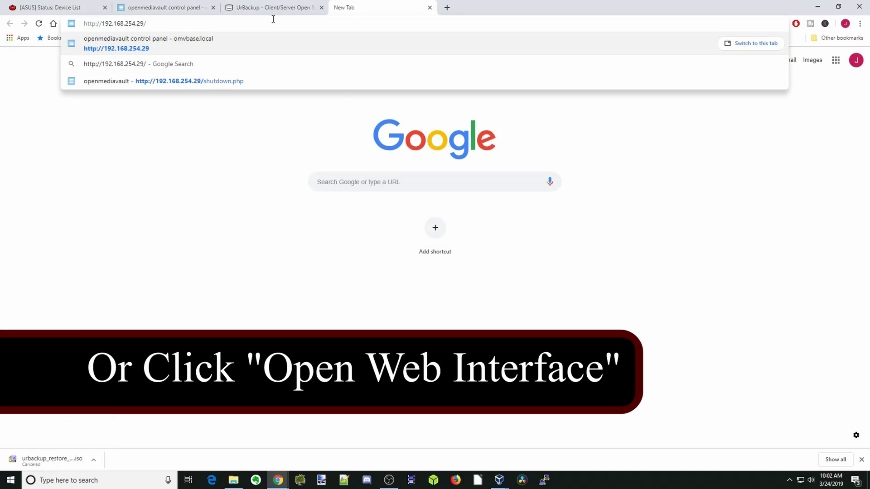
pyautogui.press('BackSpace')
pyautogui.write(':')
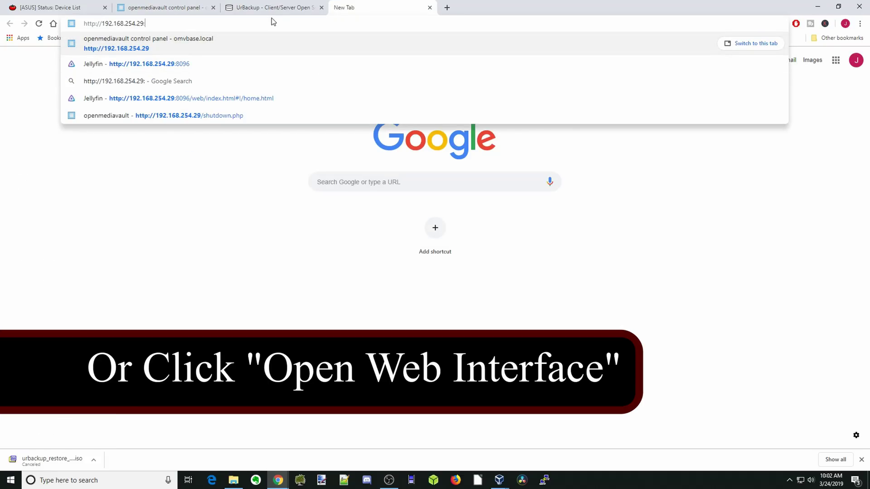
pyautogui.click(158, 8)
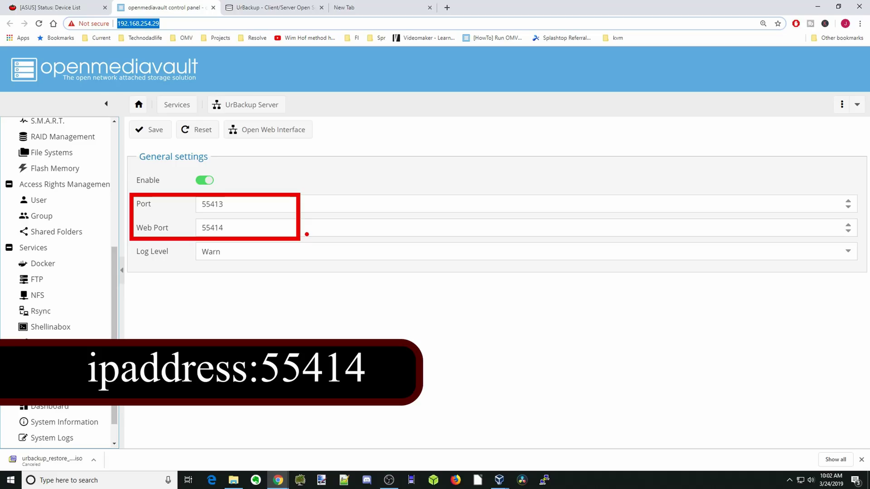
pyautogui.click(383, 9)
pyautogui.write('5414')
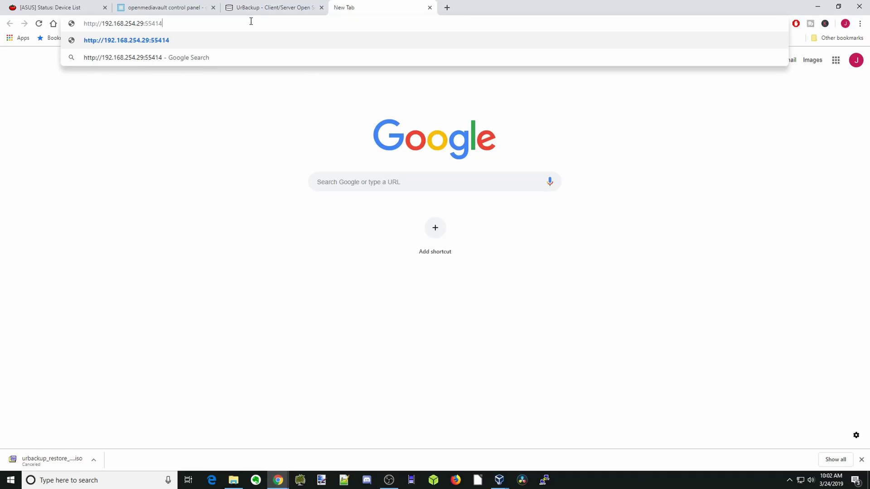
pyautogui.press('Return')
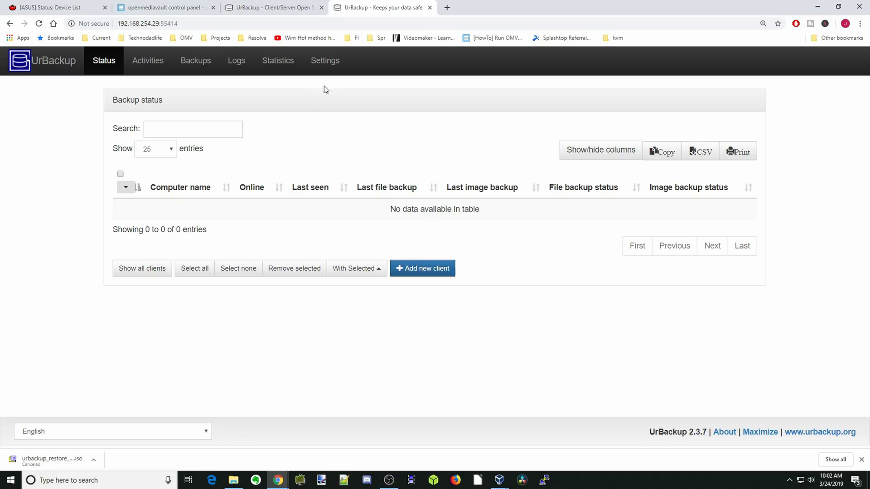
# Check the /media/BACKUP/urbackup storage path in Settings, then view Backup status with 0 clients
pyautogui.click(328, 65)
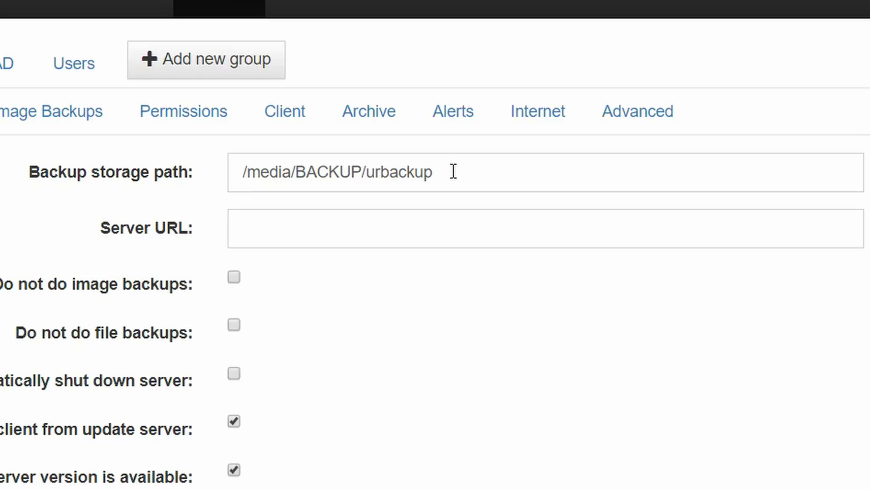
pyautogui.moveTo(247, 173); pyautogui.dragTo(471, 170)
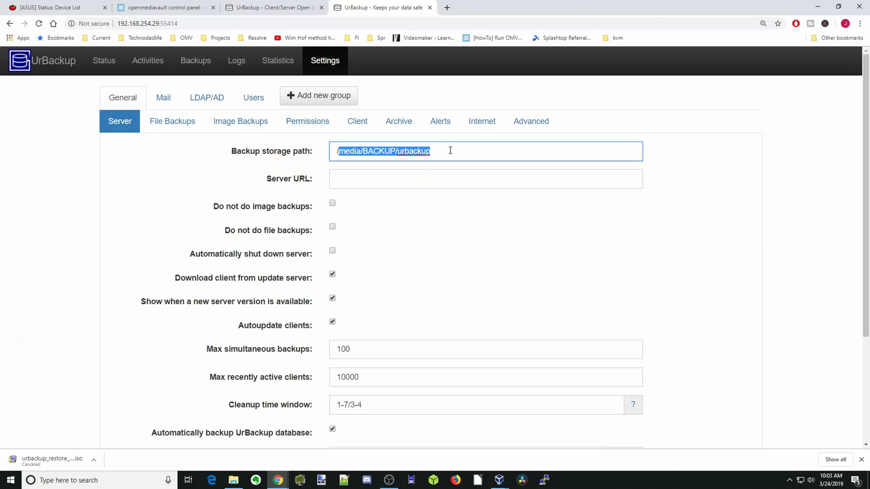
pyautogui.click(103, 60)
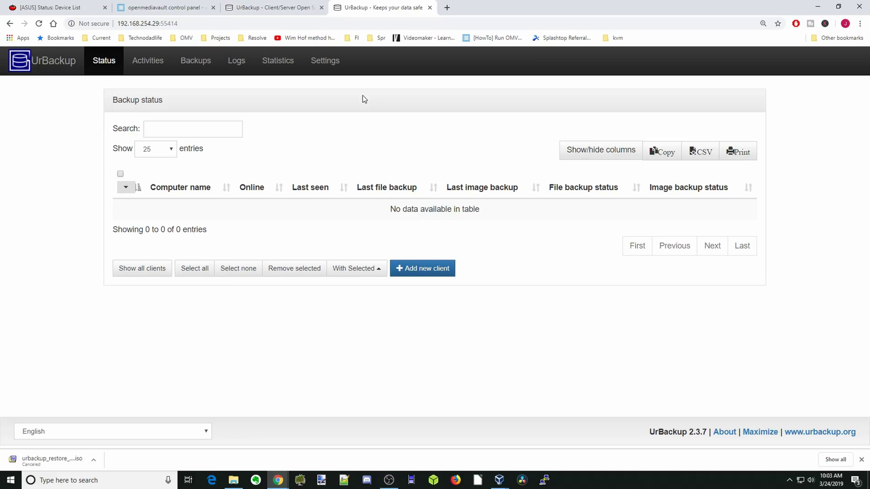
# Download the UrBackup Client 2.3.4 Windows installer from urbackup.org, set to open when done
pyautogui.click(293, 10)
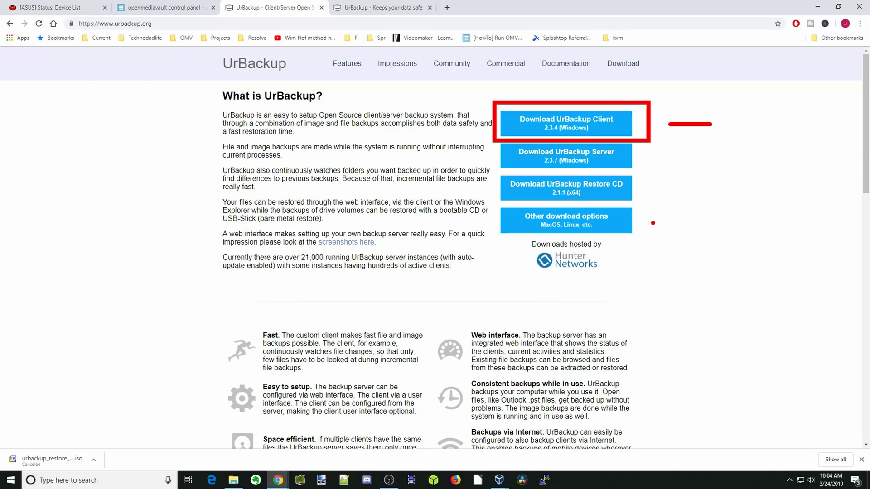
pyautogui.moveTo(544, 232)
pyautogui.mouseDown()
pyautogui.moveTo(631, 233)
pyautogui.moveTo(598, 233)
pyautogui.mouseUp()
pyautogui.press('Escape')
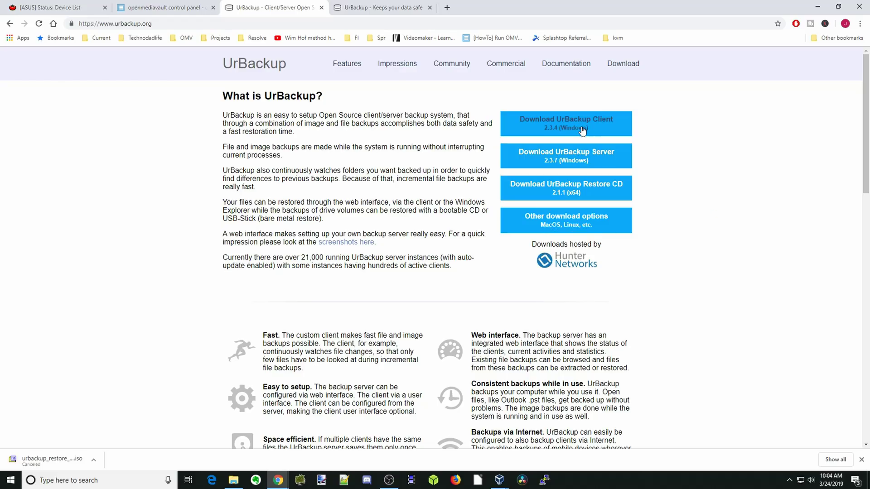
pyautogui.click(580, 130)
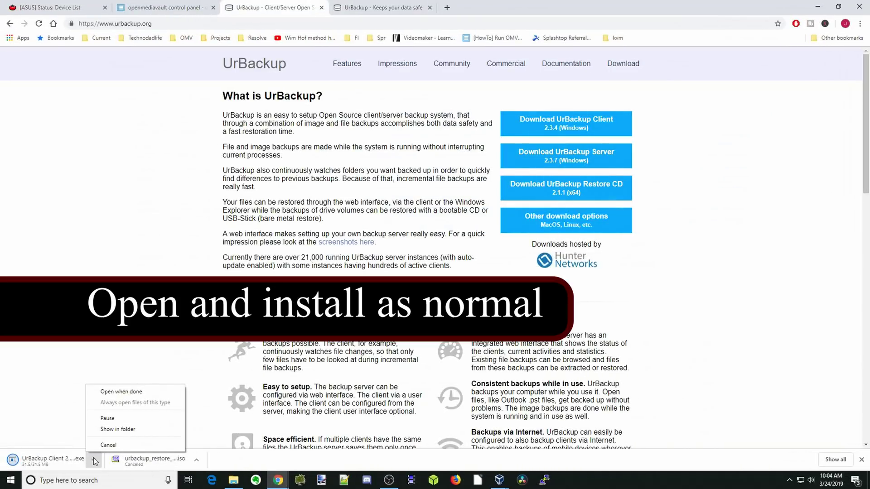
pyautogui.click(114, 392)
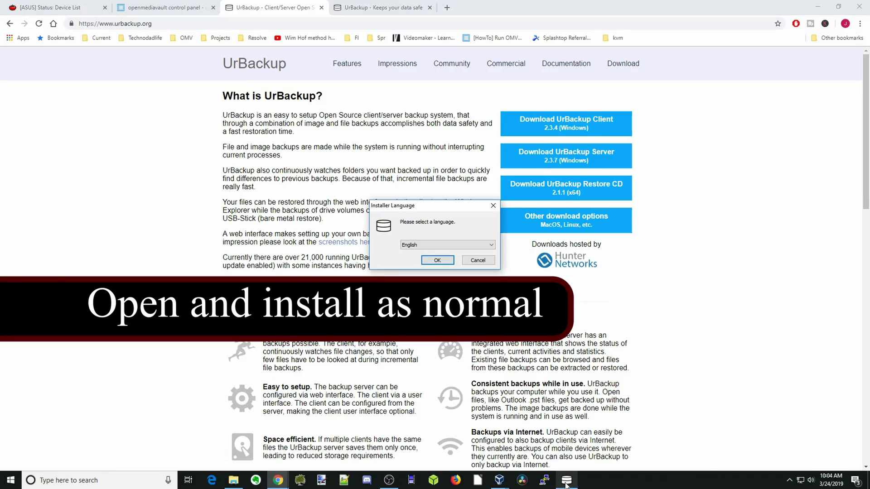
# Install UrBackup Client 2.3.4 in English, accepting the licence and default location
pyautogui.click(436, 262)
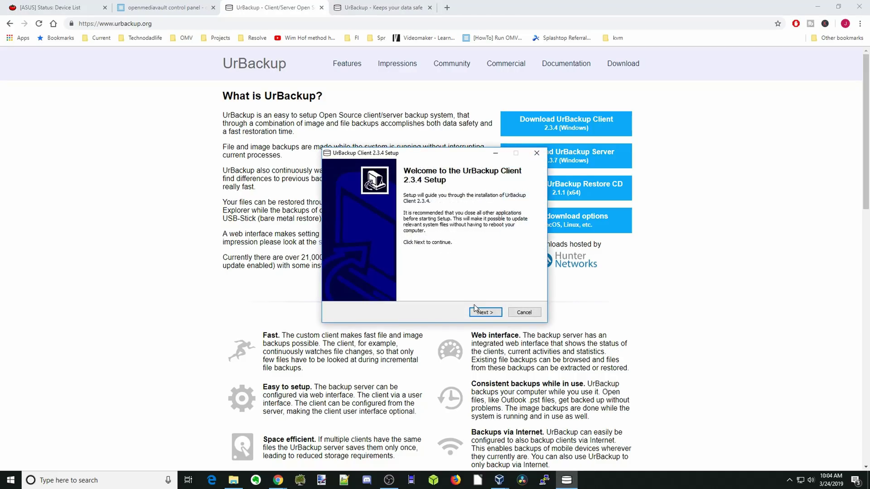
pyautogui.click(485, 314)
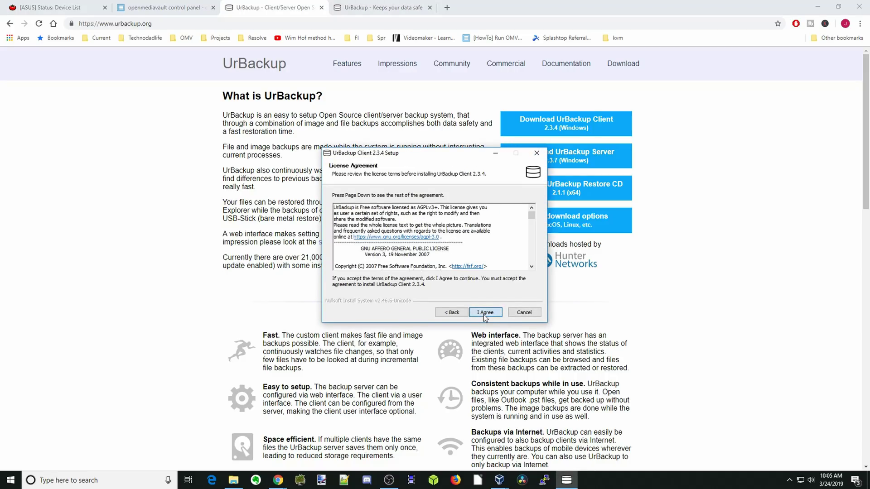
pyautogui.click(483, 314)
pyautogui.click(483, 314)
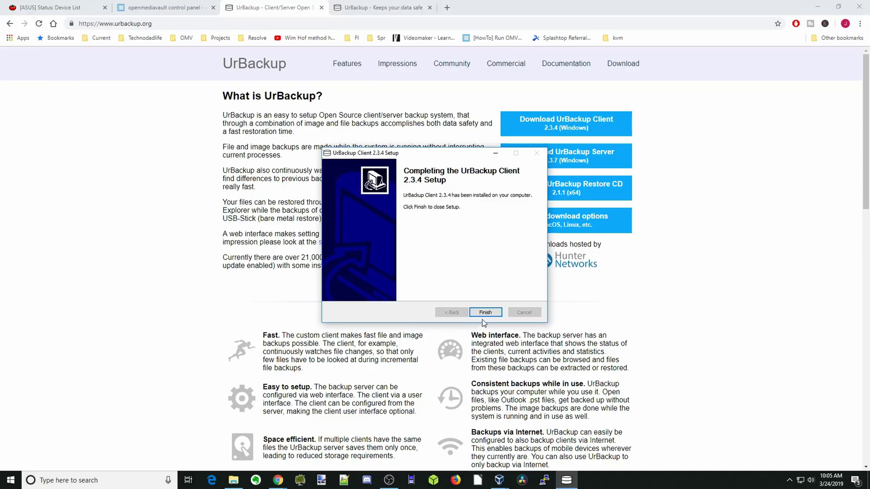
pyautogui.click(486, 316)
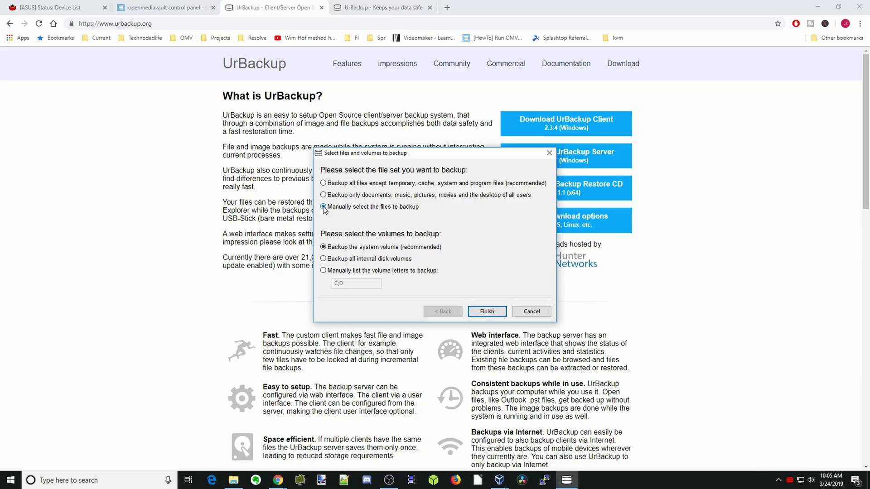
# Choose manual file selection and manually listed volumes, keeping only drive C
pyautogui.click(324, 271)
pyautogui.click(351, 284)
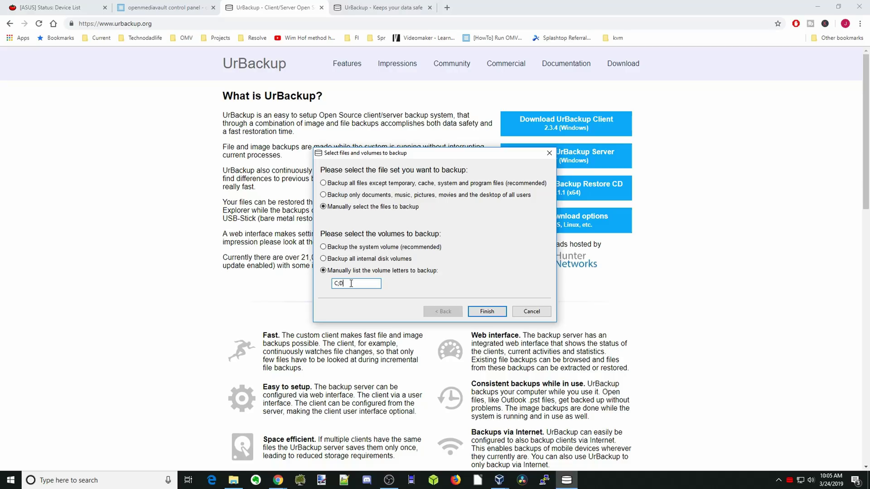
pyautogui.press('BackSpace')
pyautogui.click(487, 312)
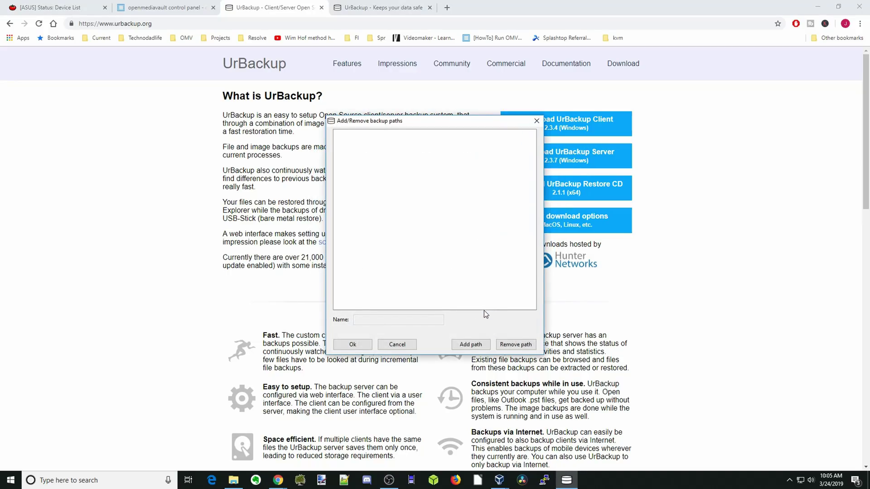
# Add the Documents folder as a backup path and save the path list
pyautogui.click(471, 346)
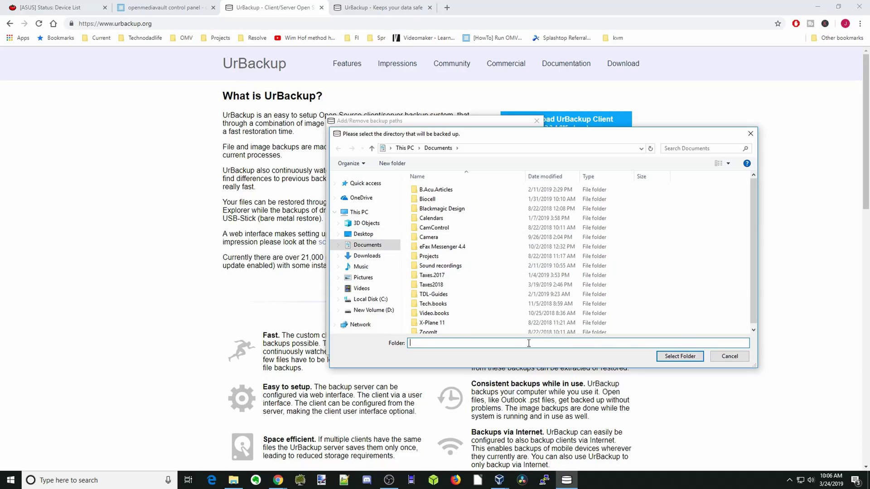
pyautogui.click(359, 213)
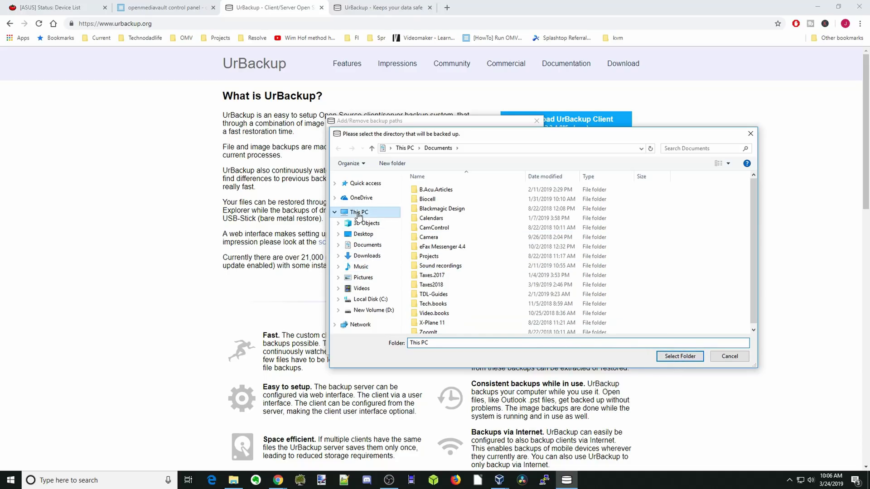
pyautogui.click(364, 245)
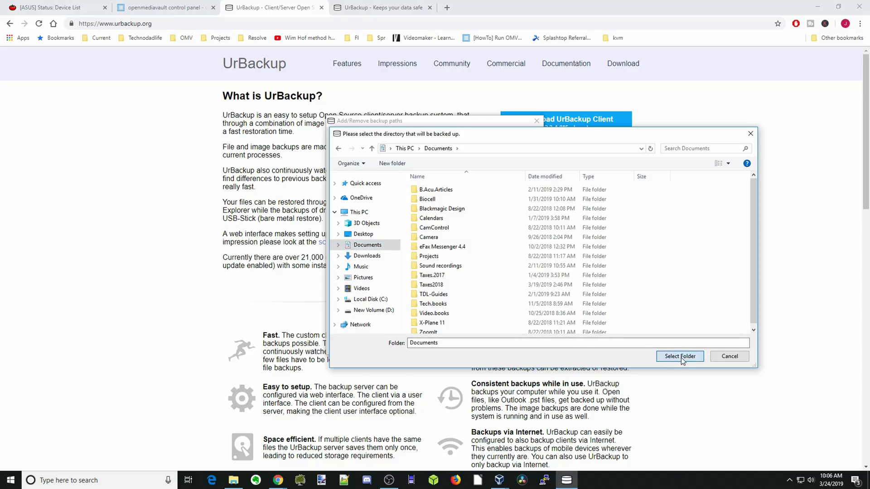
pyautogui.click(681, 357)
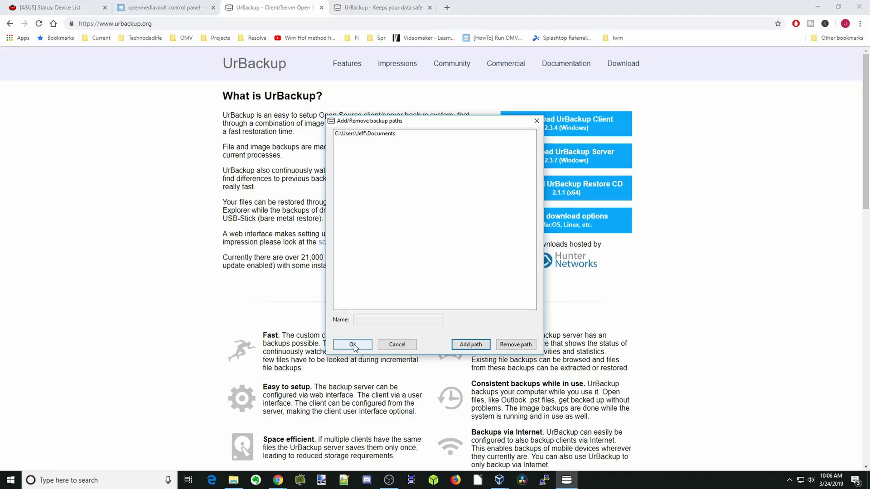
pyautogui.click(353, 345)
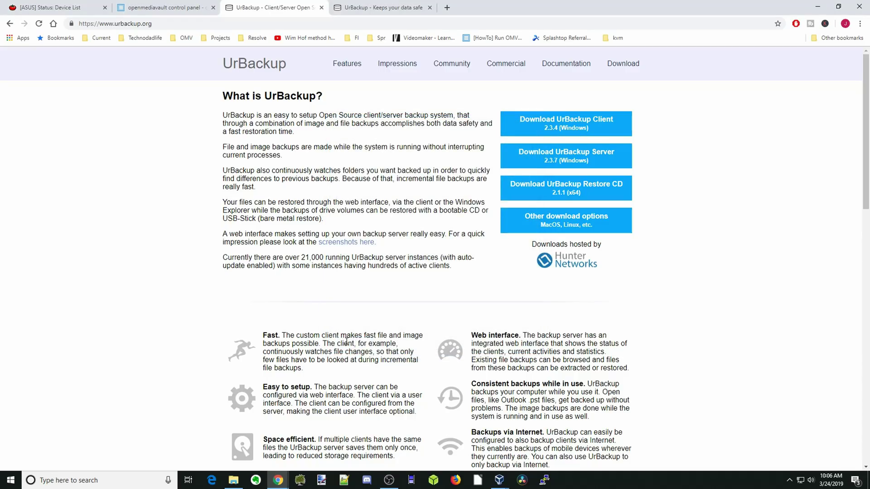
# Start an incremental file backup from the UrBackup tray icon and confirm the client appears online
pyautogui.click(366, 8)
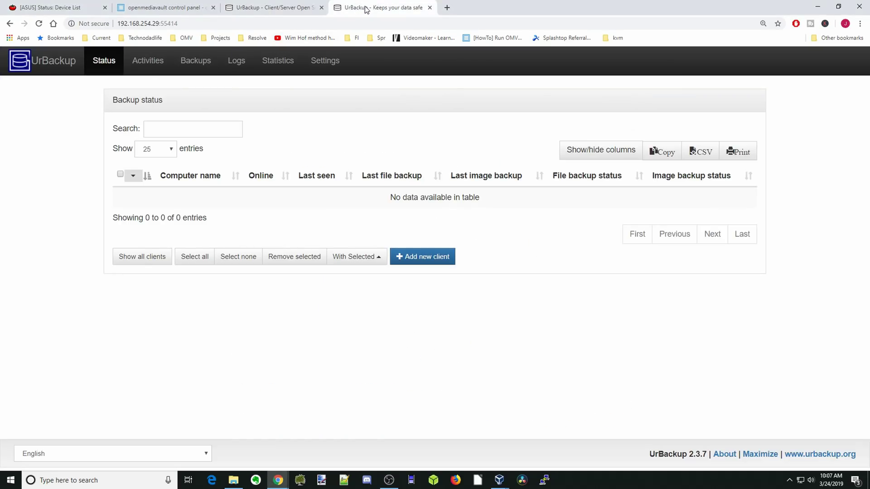
pyautogui.click(286, 8)
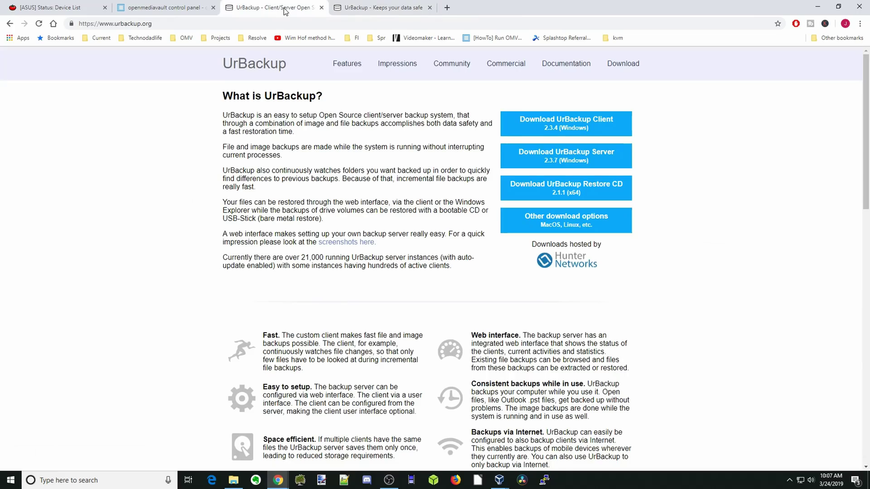
pyautogui.click(789, 480)
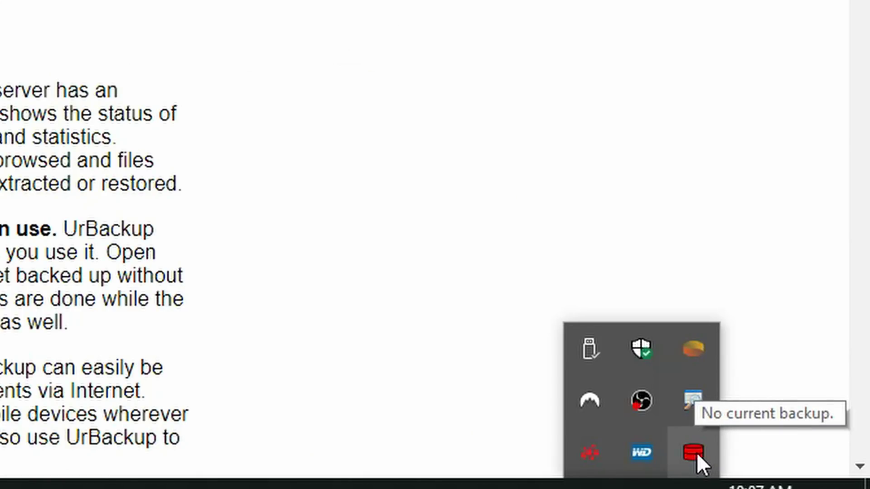
pyautogui.rightClick(697, 453)
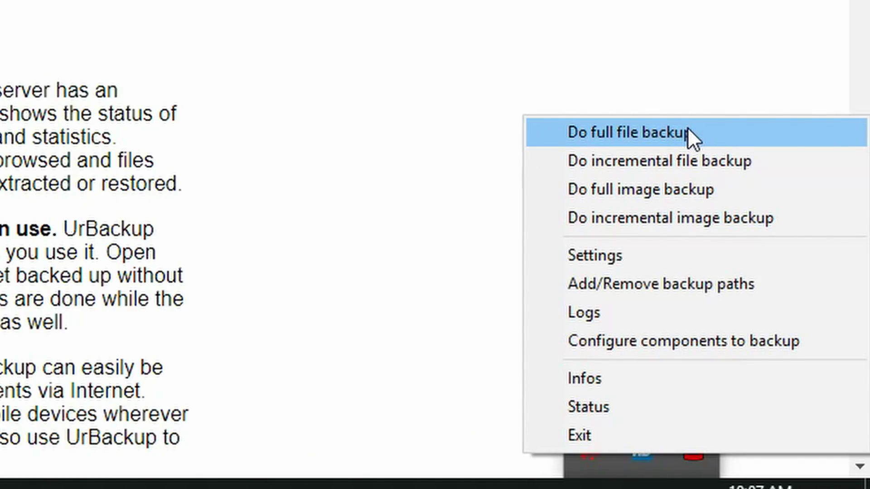
pyautogui.click(707, 158)
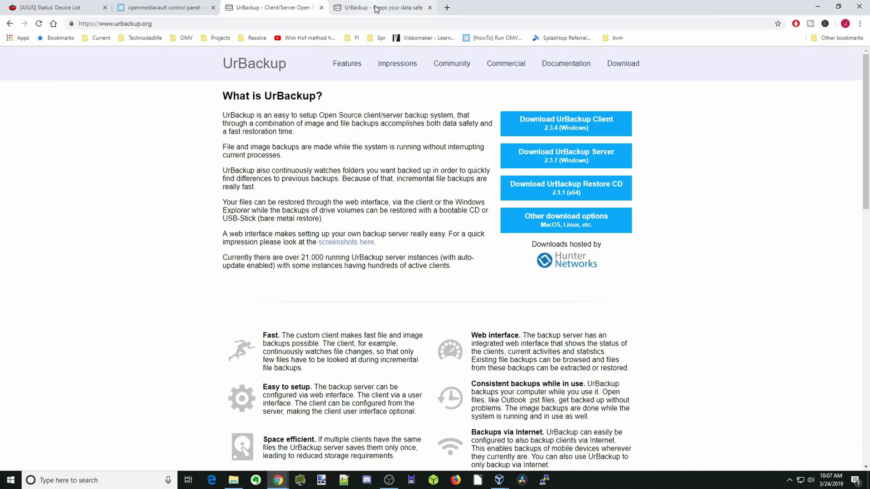
pyautogui.click(384, 8)
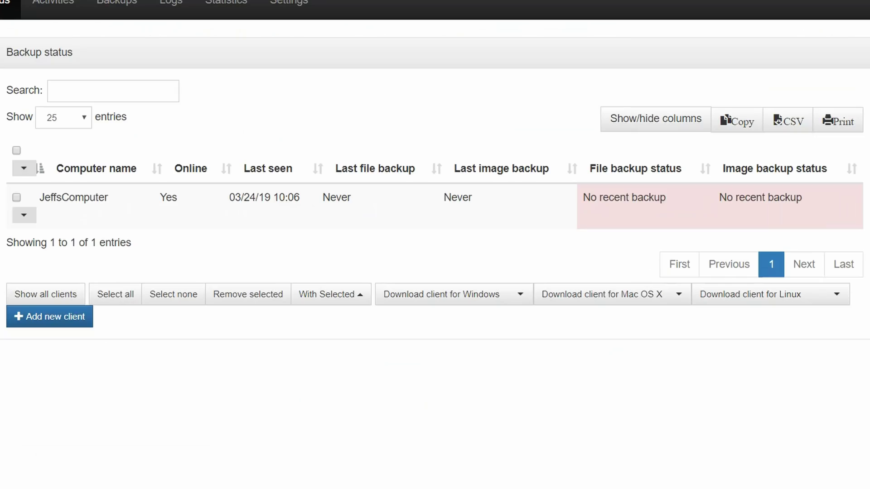